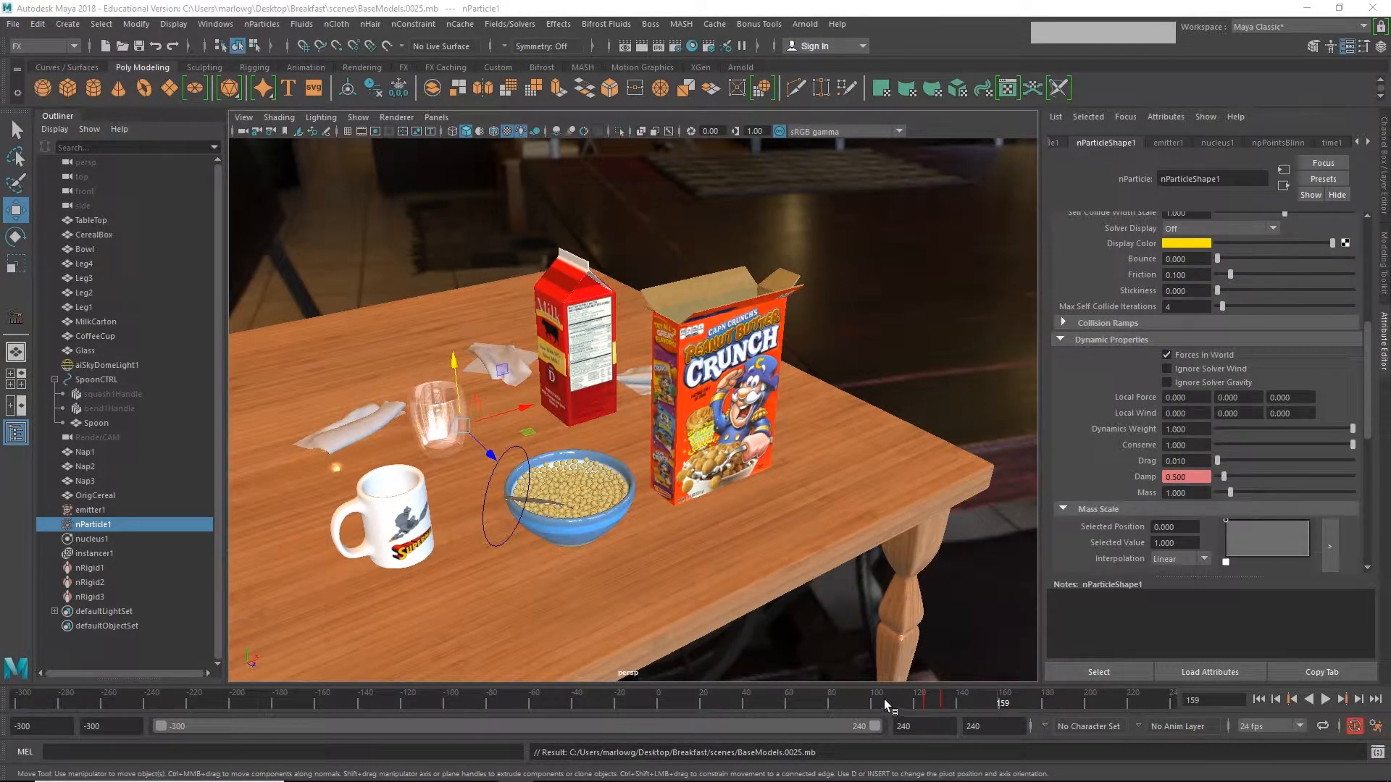
- Scrub the timeline from before frame 0 through the pour to review the cereal particle simulation
drag(19, 702, 175, 703)
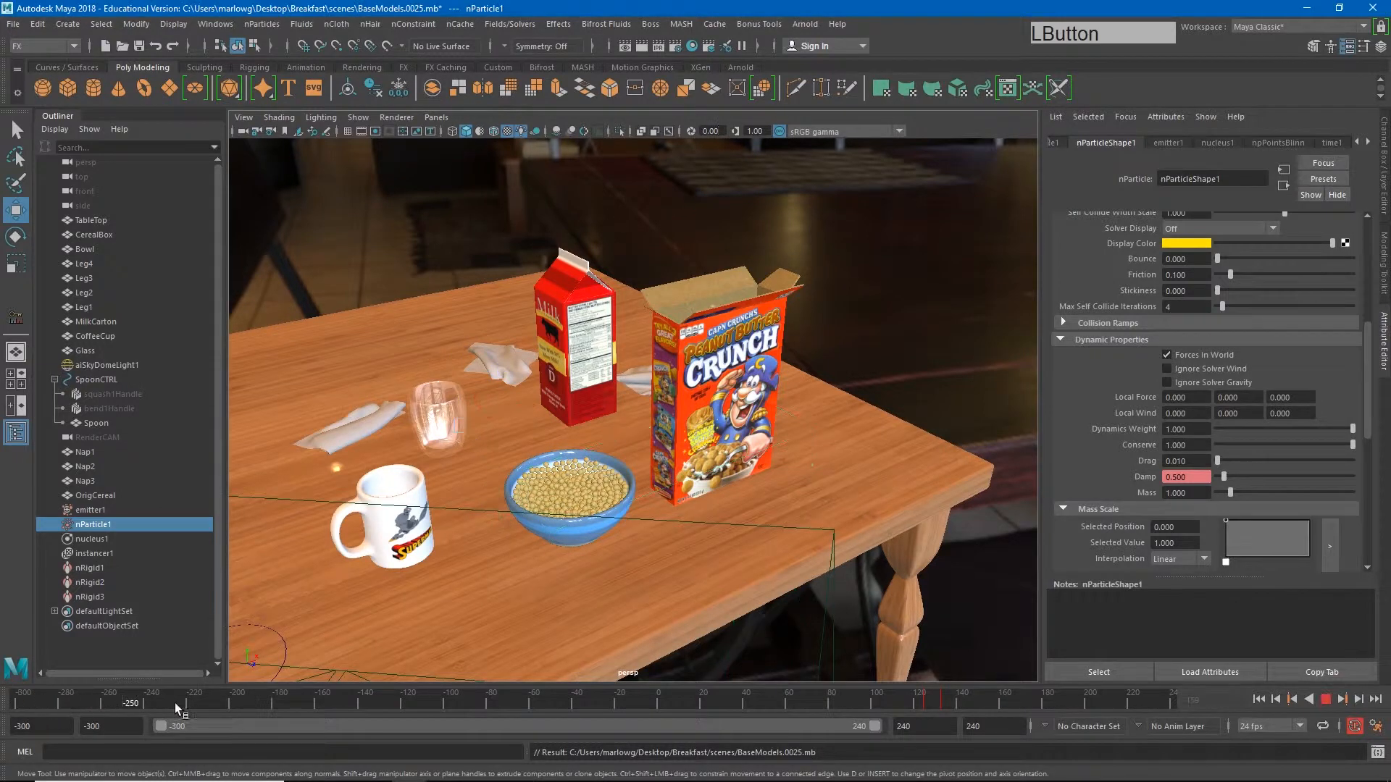
drag(301, 707, 658, 705)
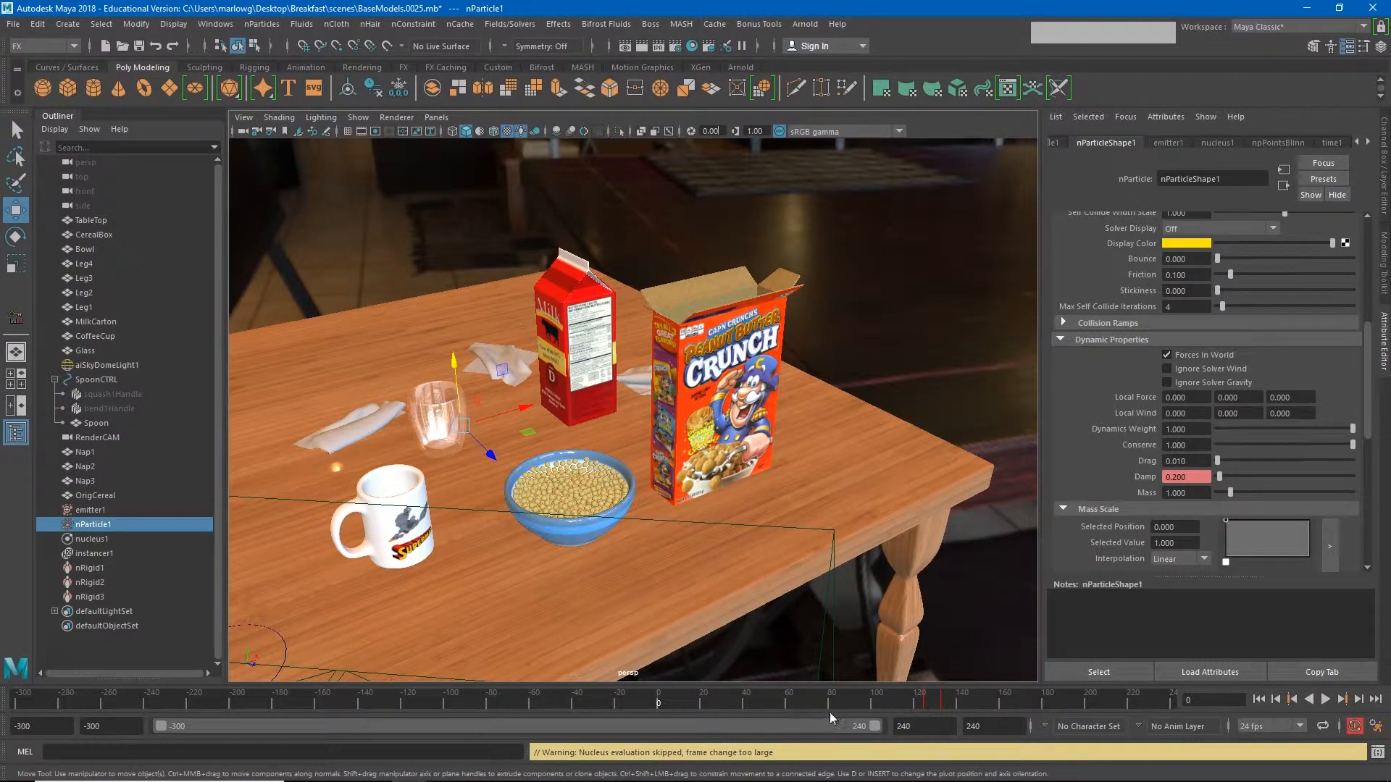
drag(808, 695, 894, 698)
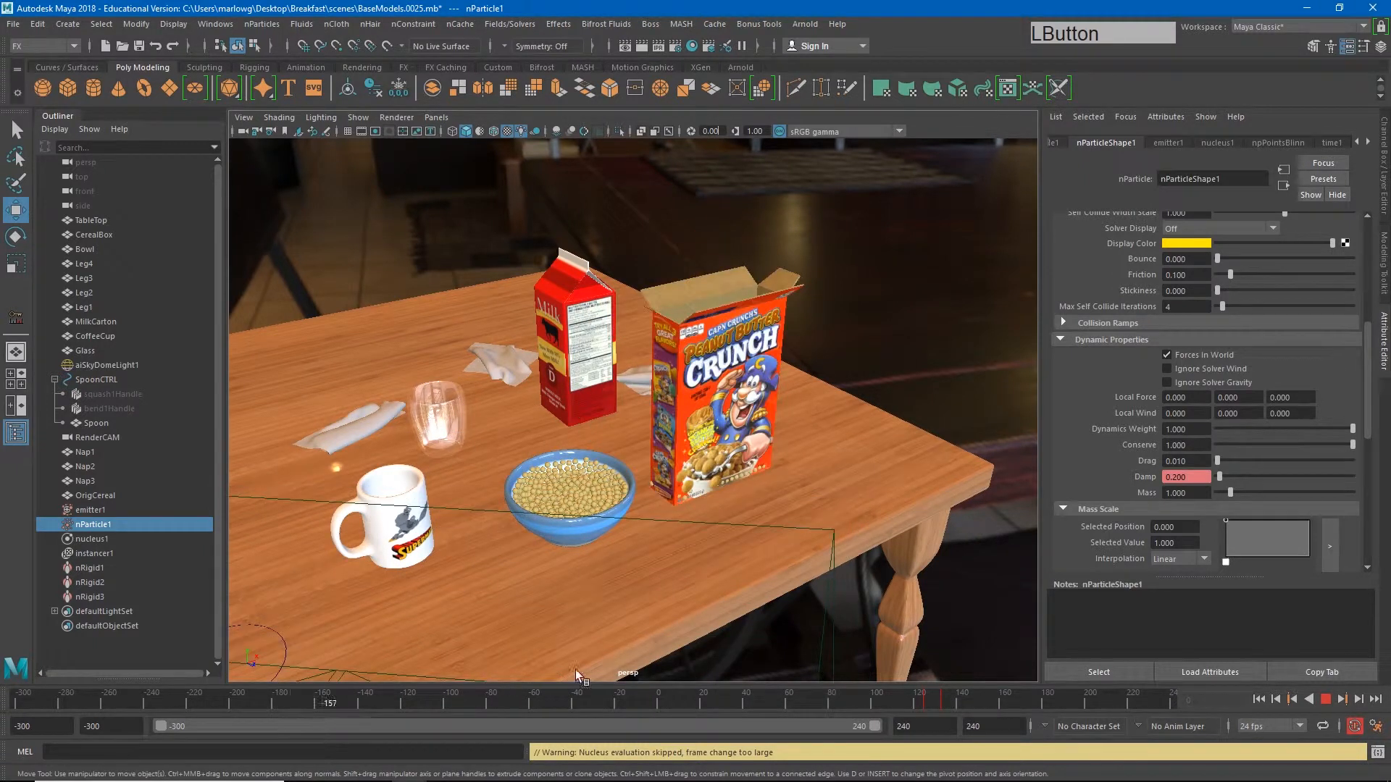
drag(575, 670, 645, 704)
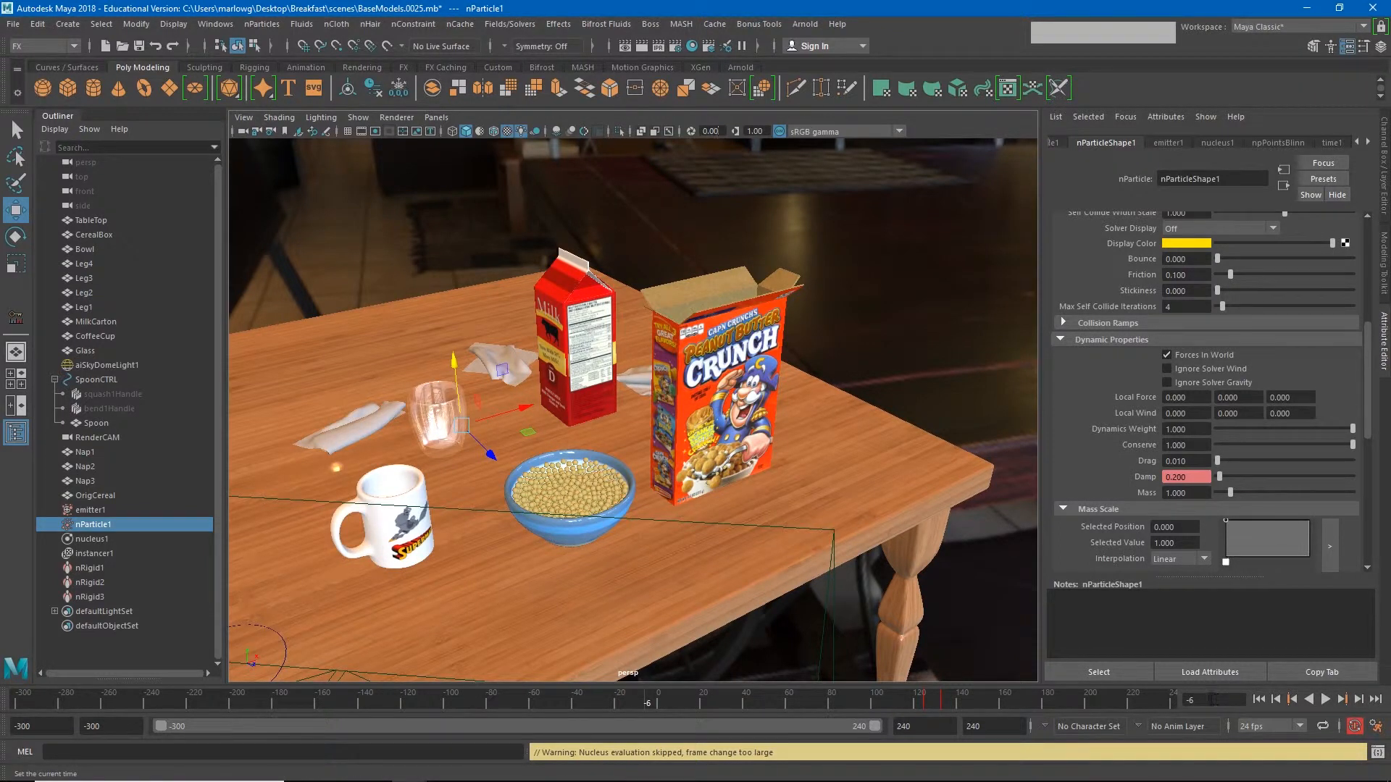
- Create an nObject cache for nParticle1 named nParticleShape1, with one file per frame over the Time Slider range
click(99, 526)
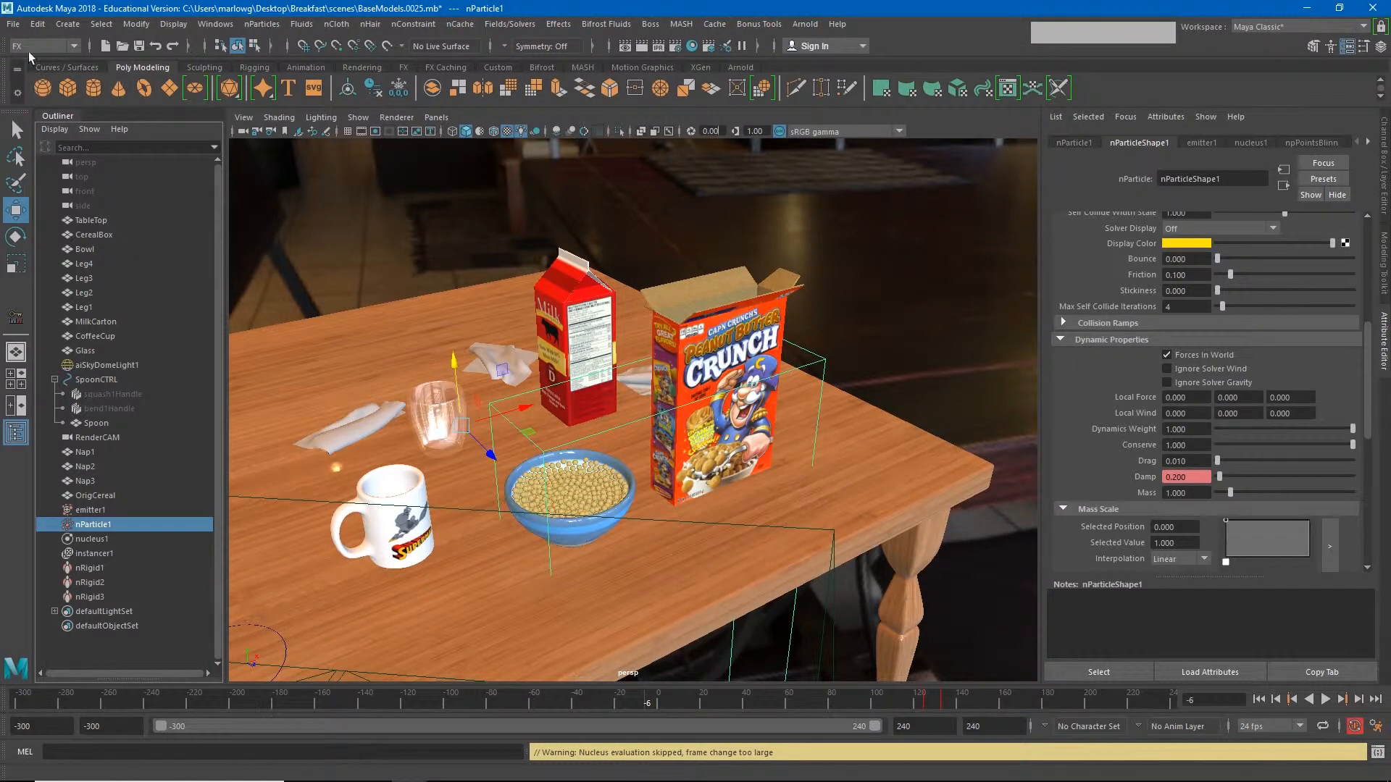
click(13, 24)
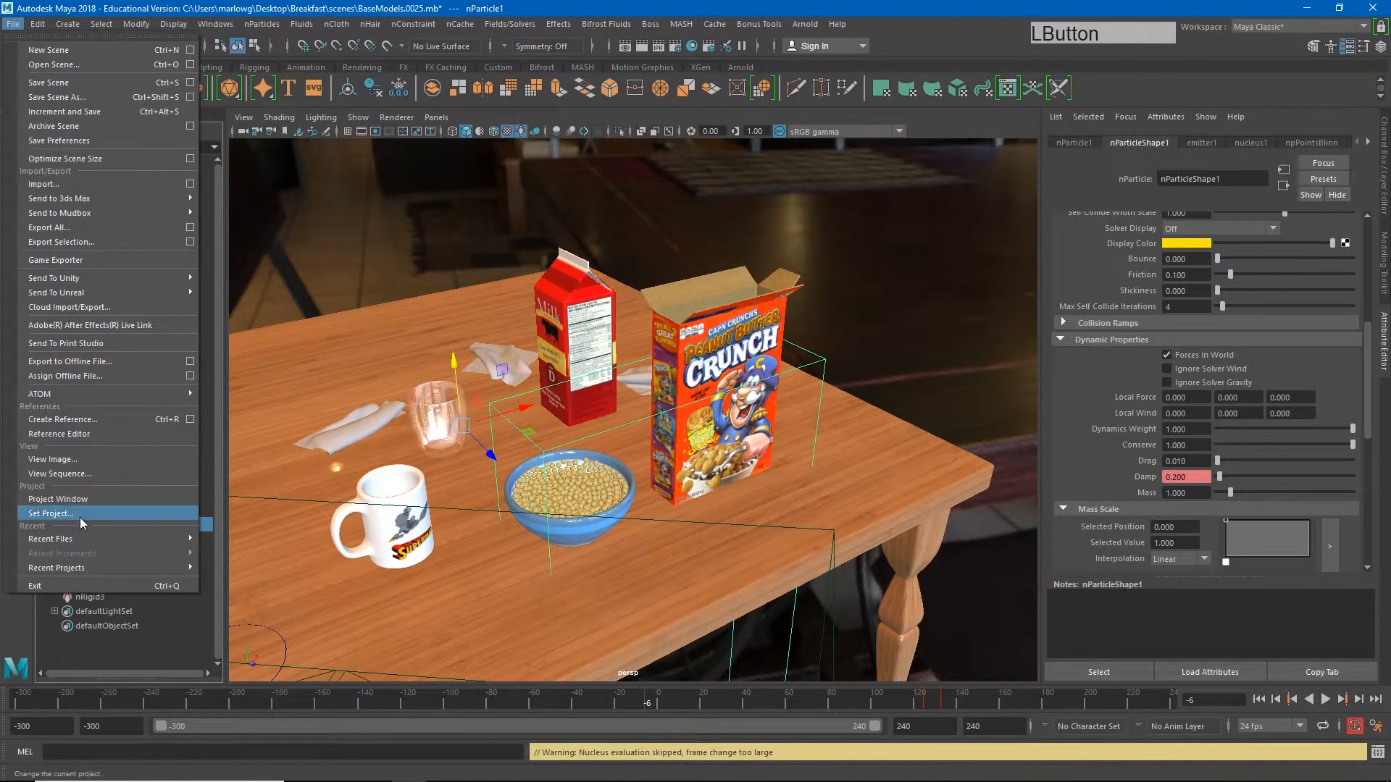
mouse_move(458, 26)
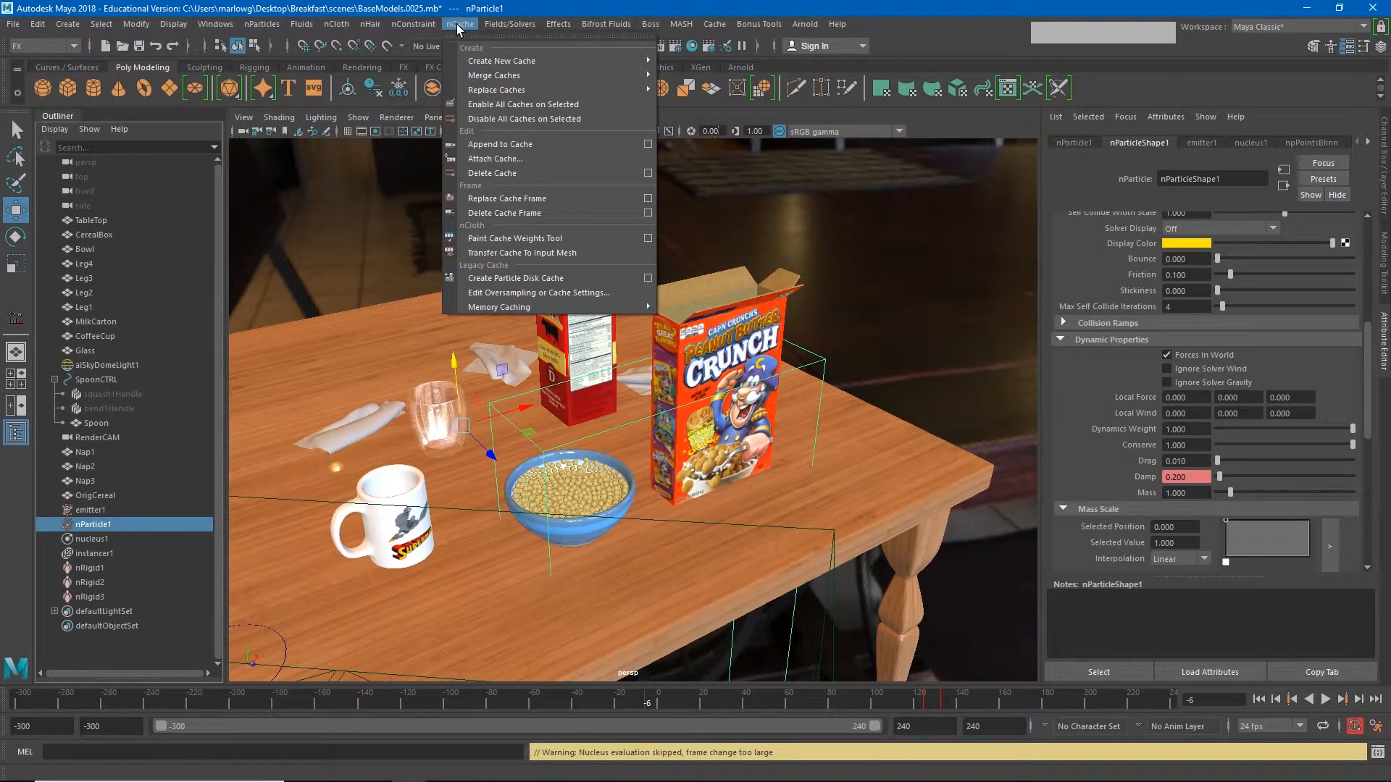
mouse_move(516, 63)
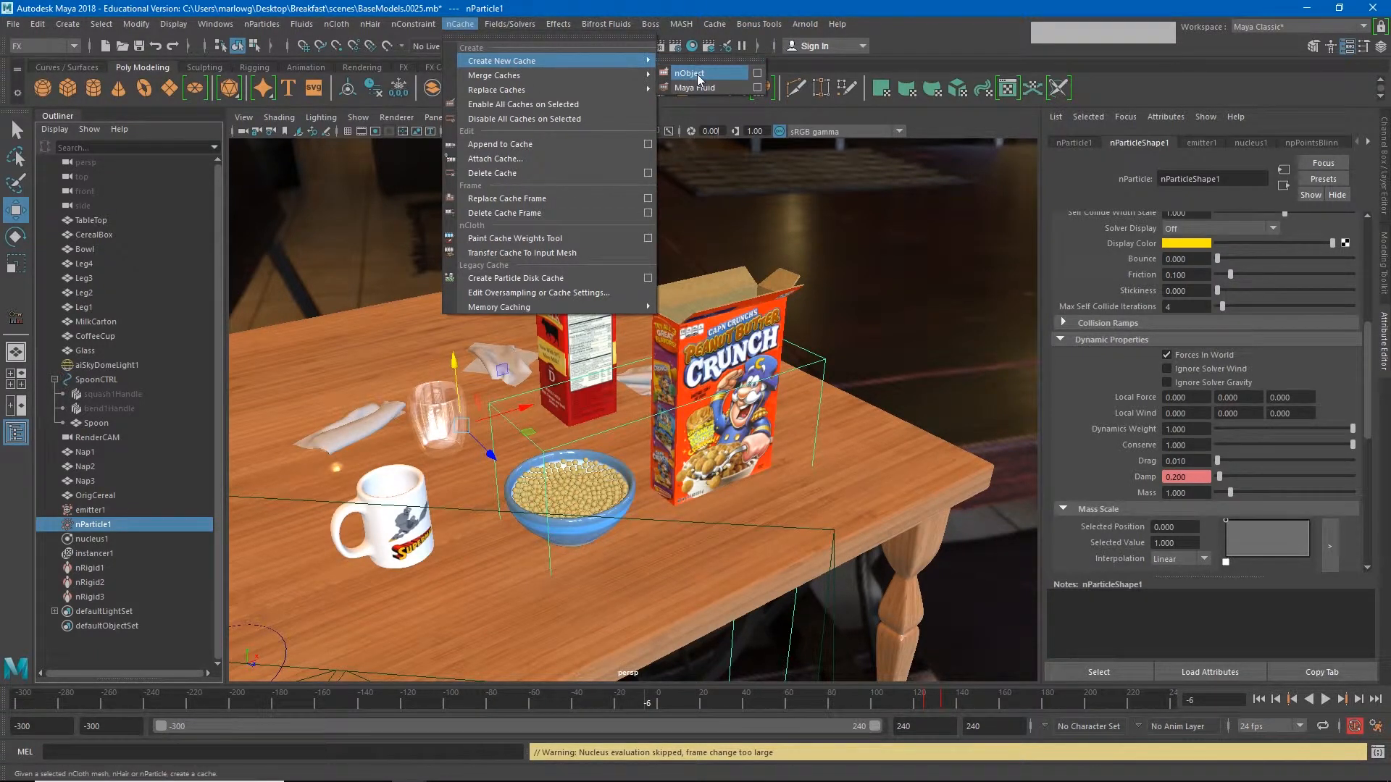
click(757, 74)
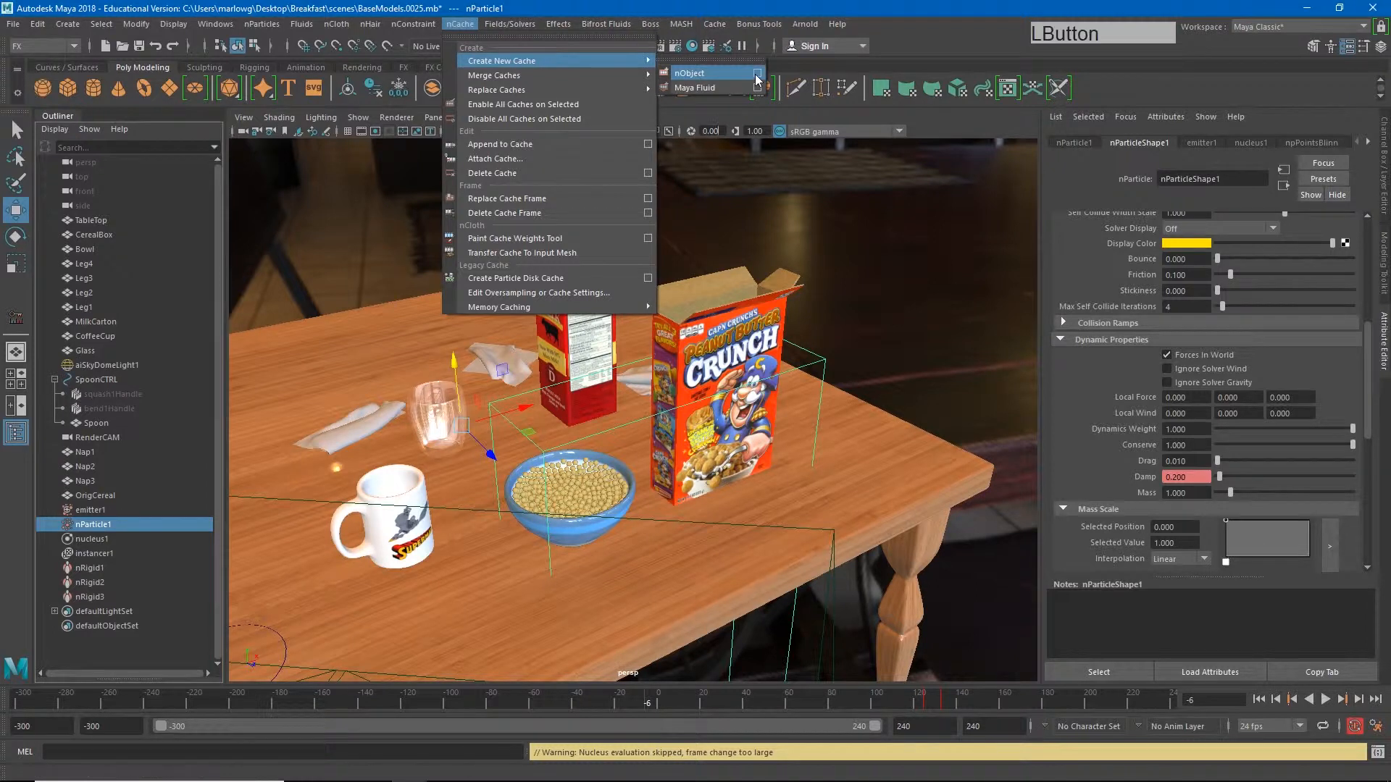
drag(863, 130, 402, 86)
drag(487, 124, 611, 125)
double_click(487, 141)
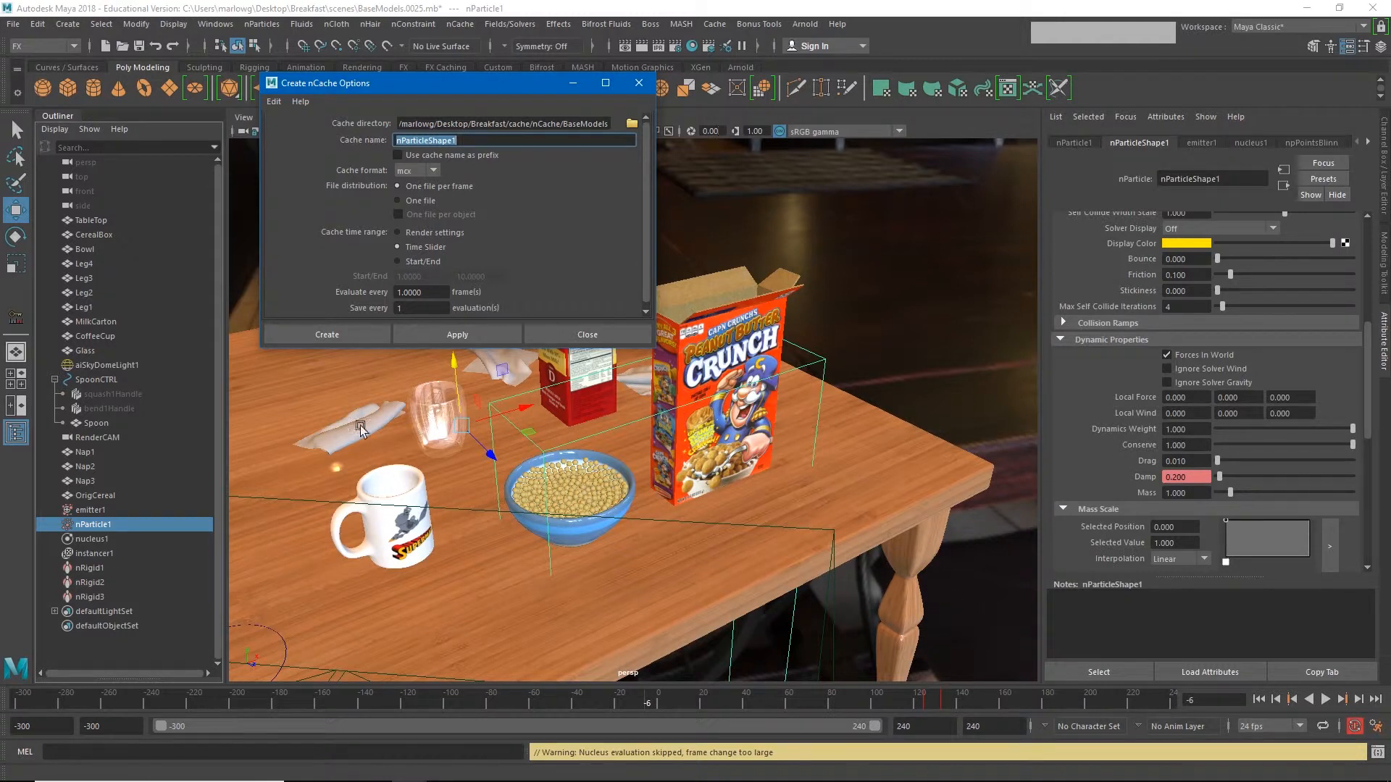
click(319, 333)
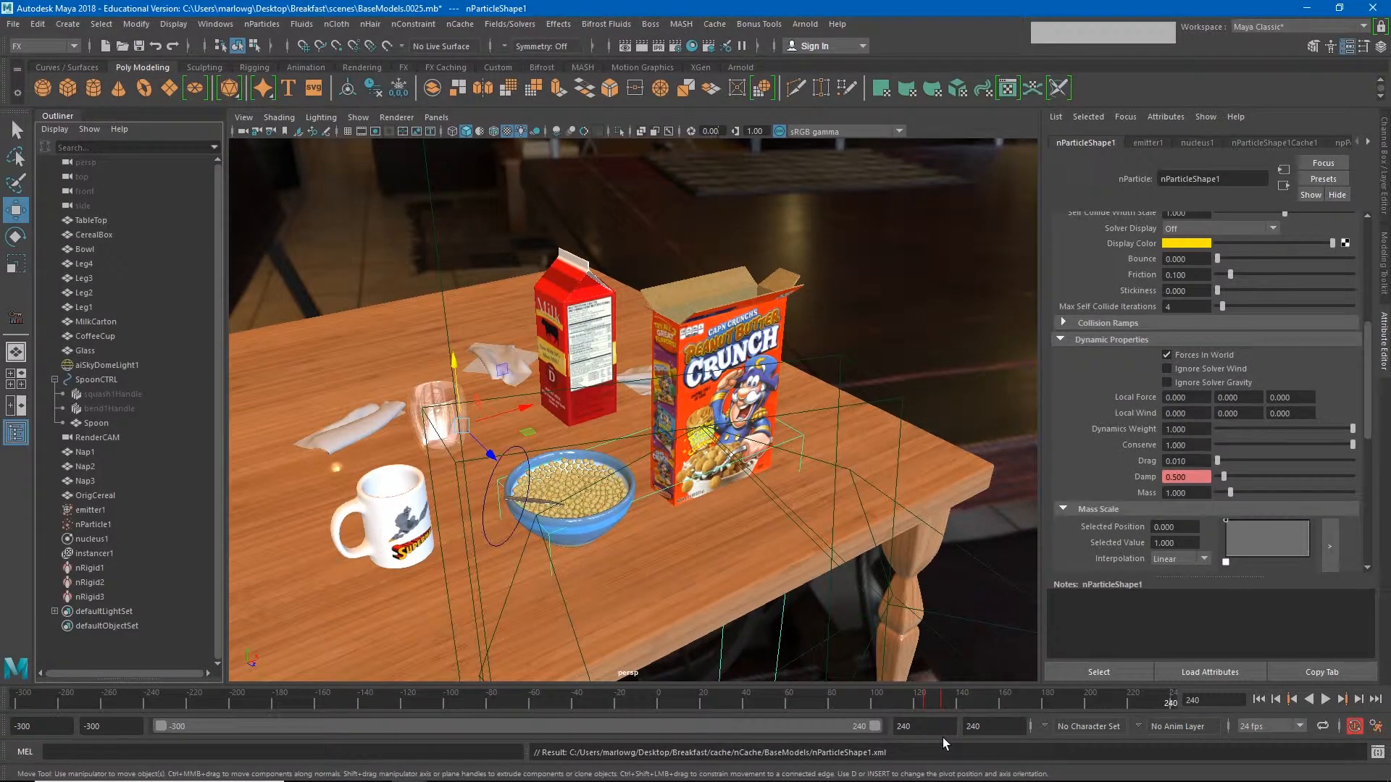
- Examine the cached cereal particles around the bowl up close and scrub back to frame 0
alt+drag(763, 529, 688, 559)
alt+right_drag(688, 559, 789, 704)
drag(832, 697, 658, 705)
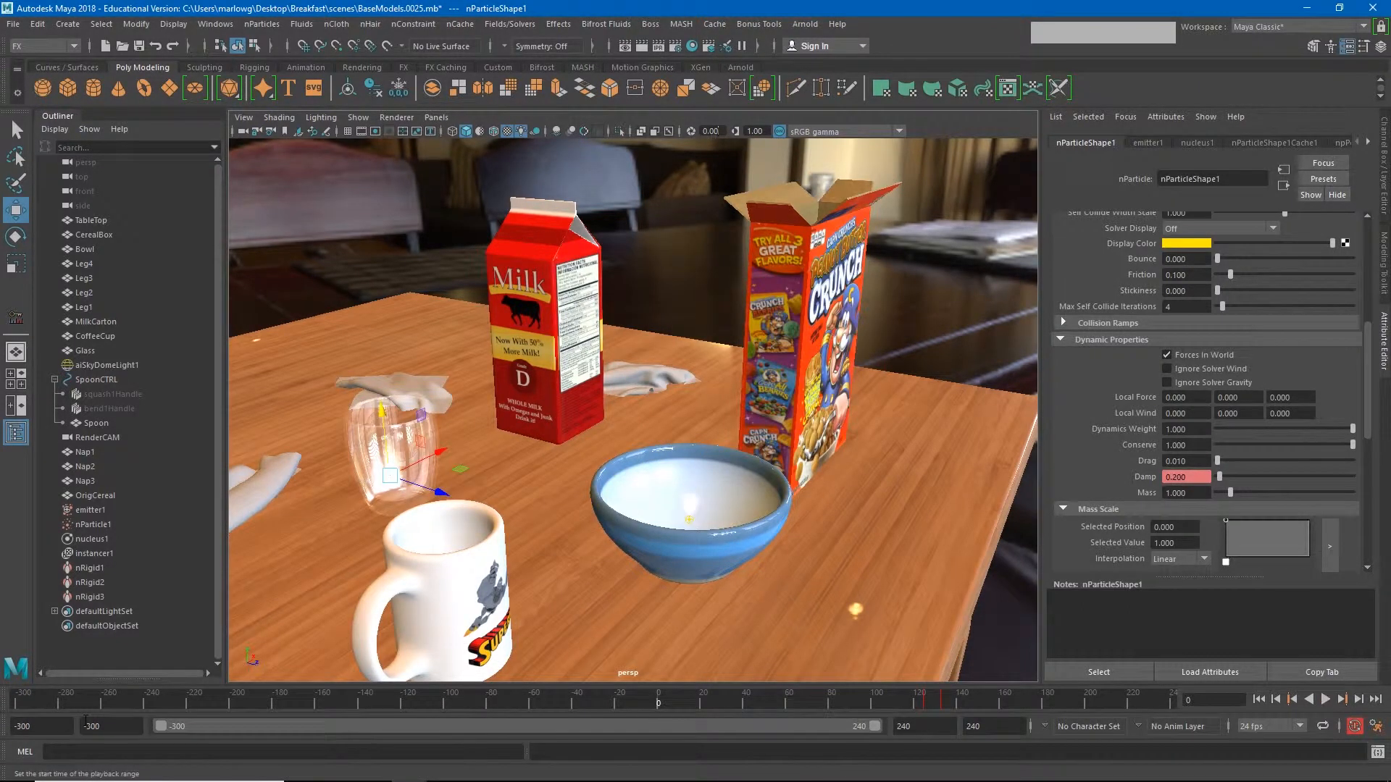
- Set the start of the playback range to frame 0
click(126, 730)
text(0)
key(Return)
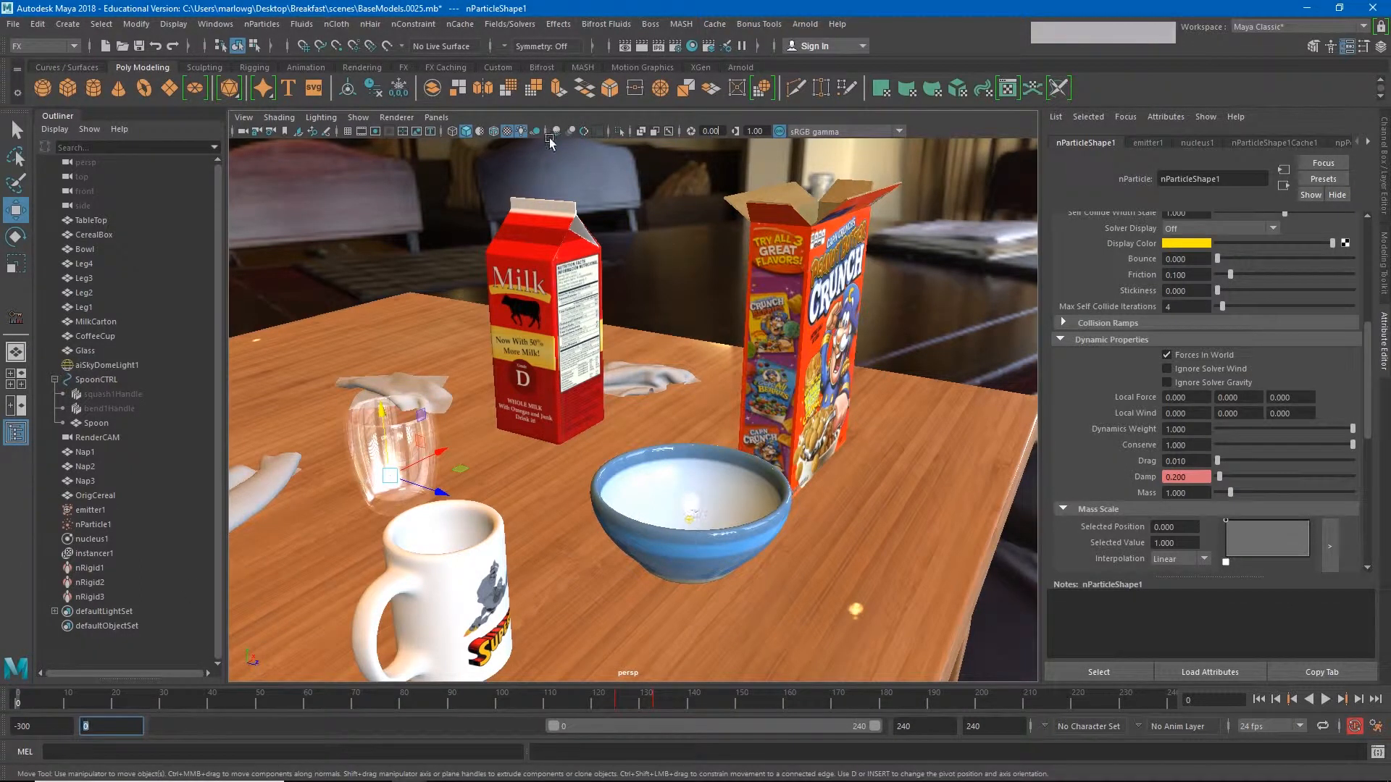
- Look through RenderCAM with nothing selected and play the cached animation from frame 0
click(436, 117)
mouse_move(500, 132)
click(612, 135)
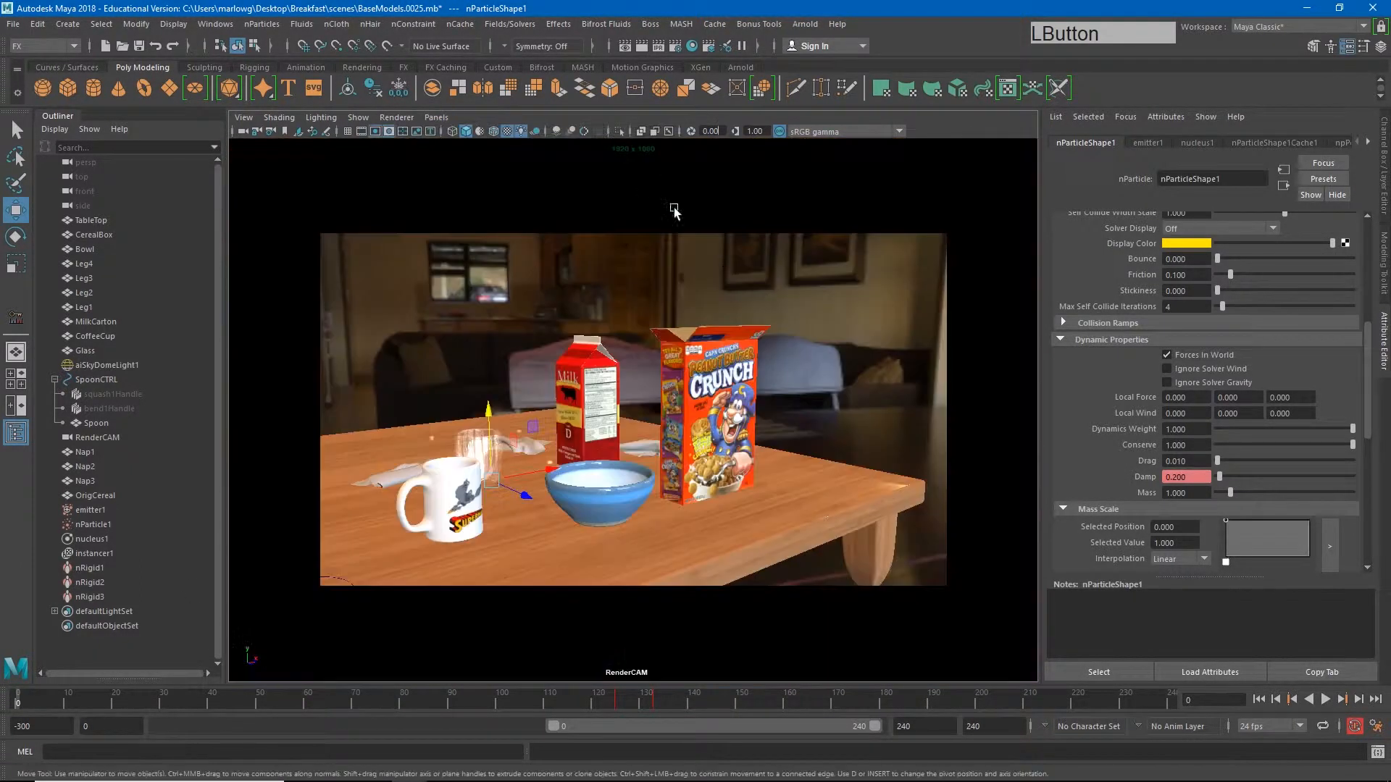
click(891, 417)
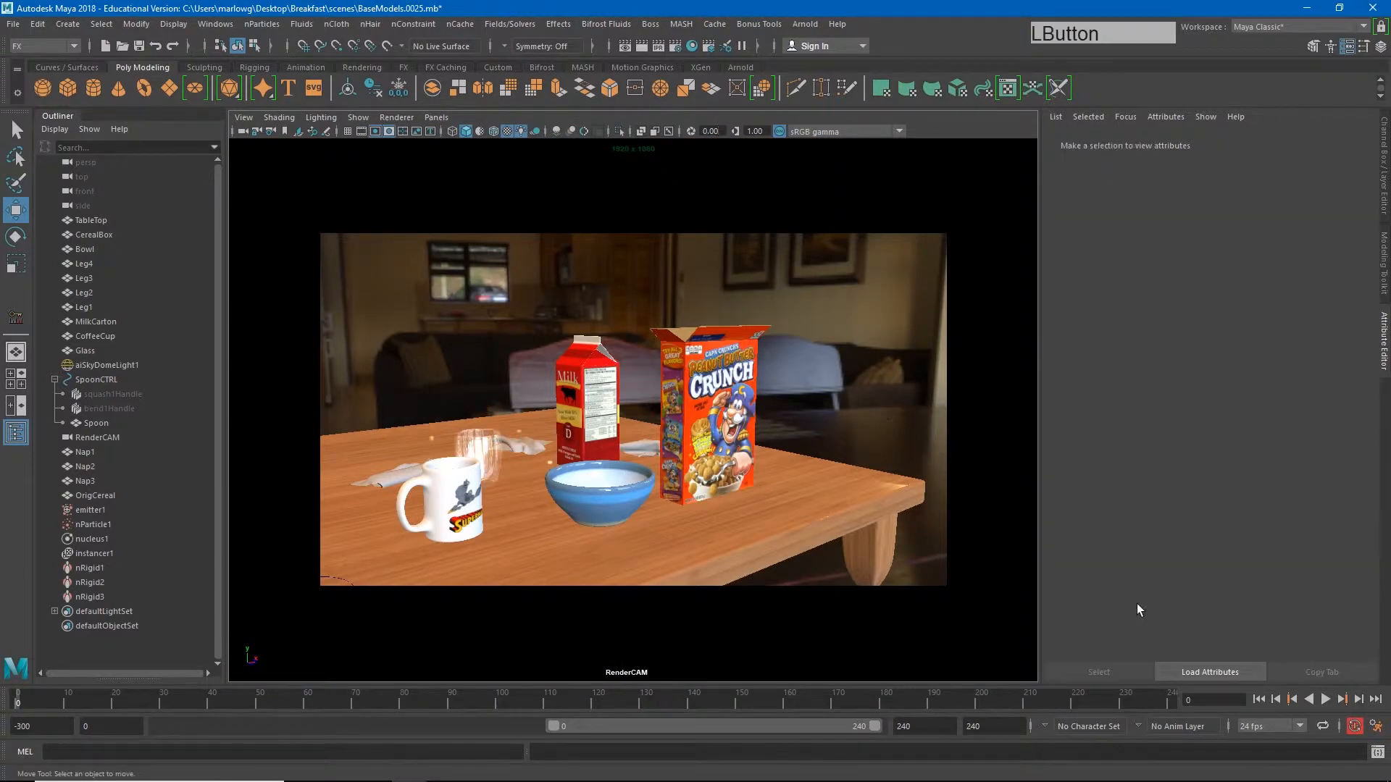
click(1324, 699)
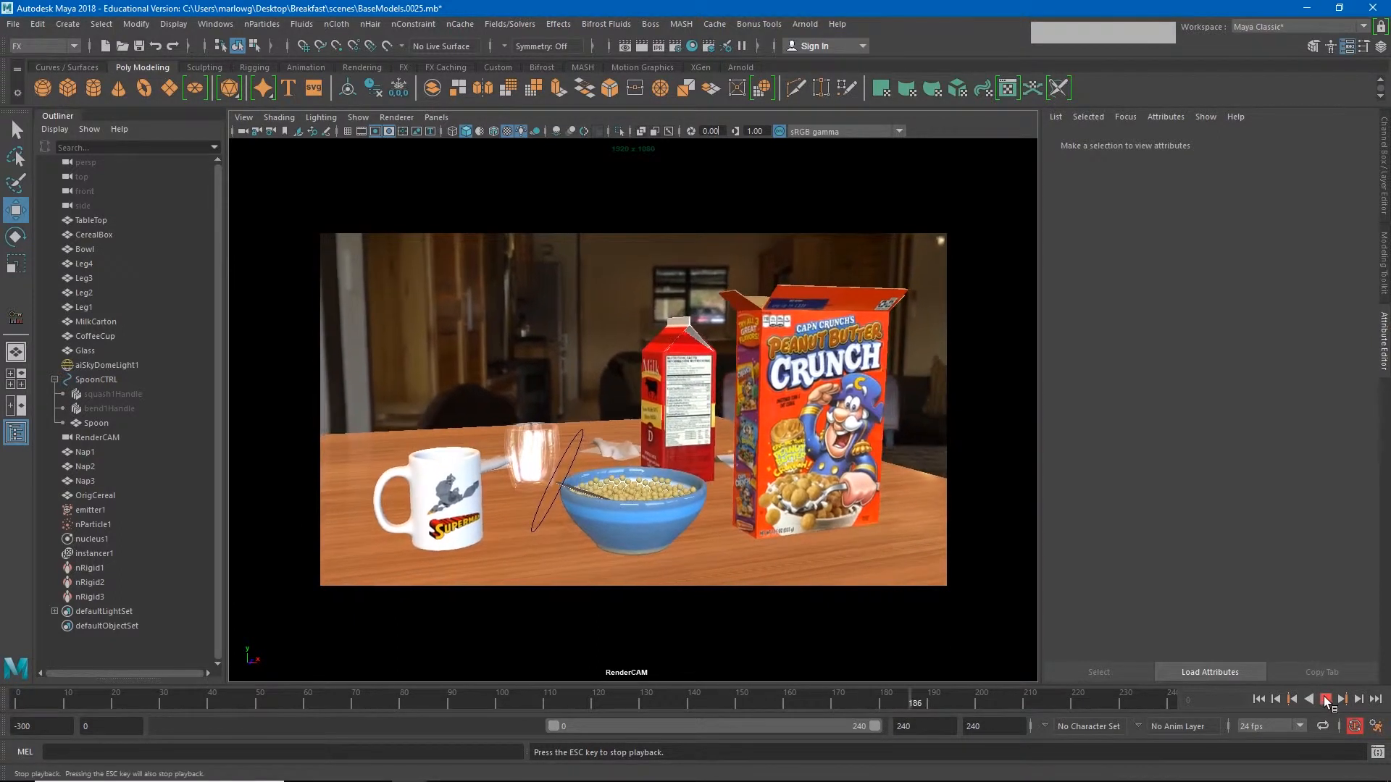
click(1324, 699)
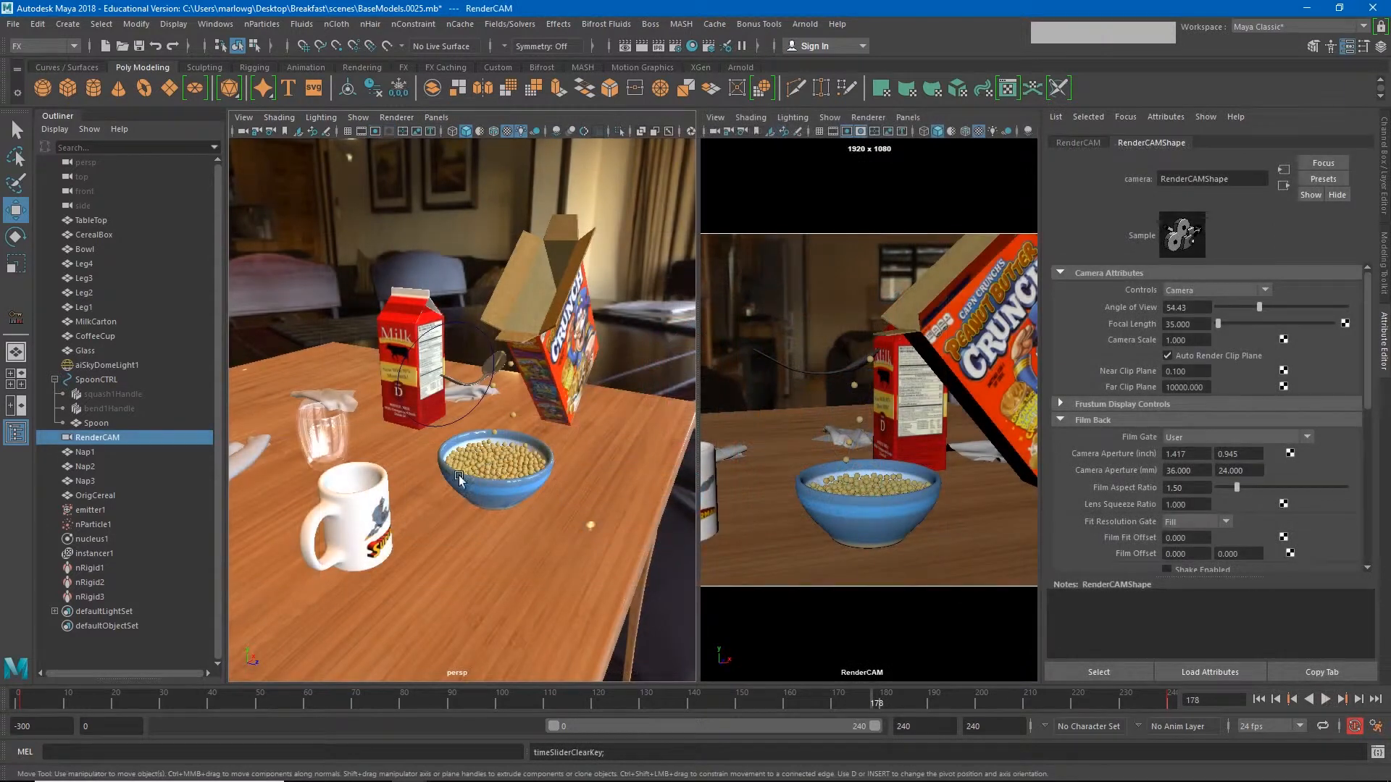
- Move the cereal box away from the bowl at frame 178 in the perspective view, and scrub back to frame 145 to check the particles
alt+drag(461, 478, 481, 474)
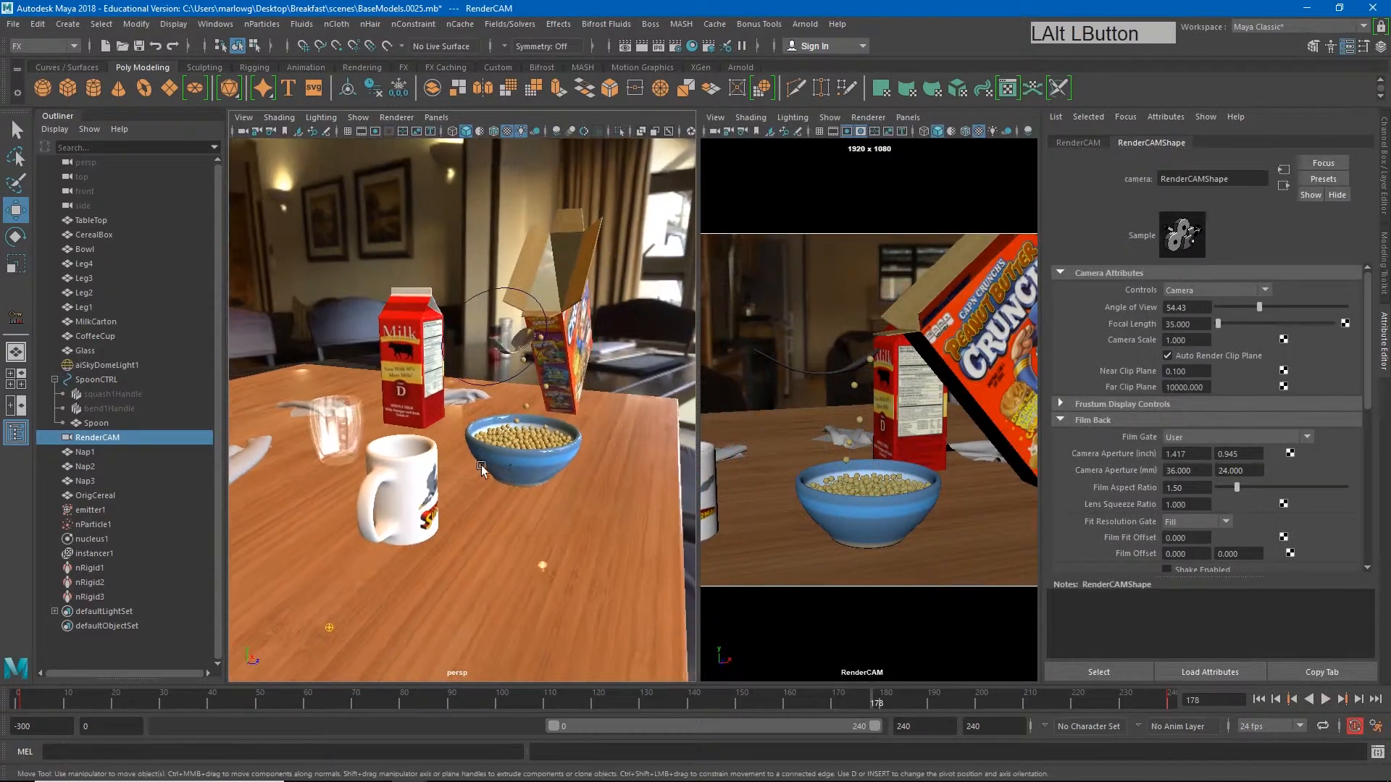
key(space)
alt+drag(812, 448, 837, 441)
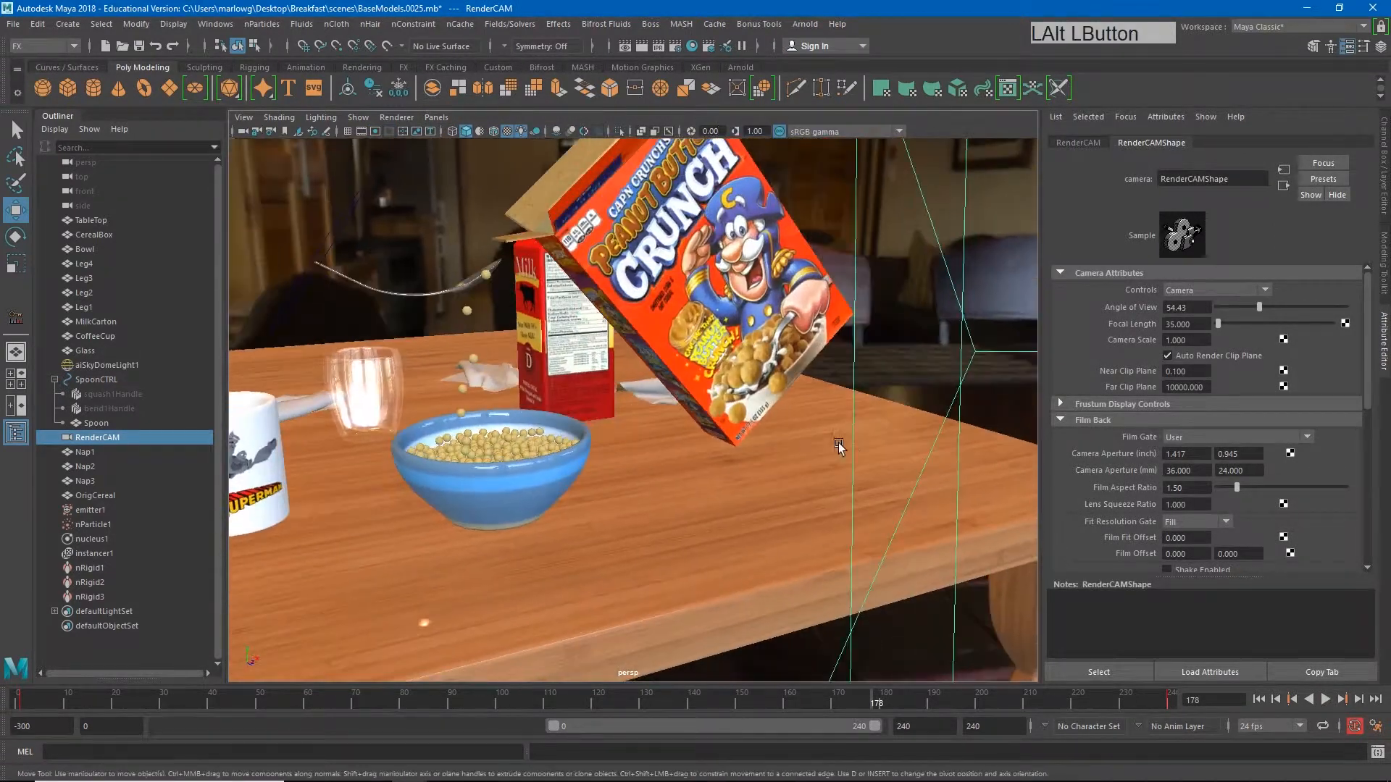
alt+right_drag(838, 442, 757, 393)
click(687, 384)
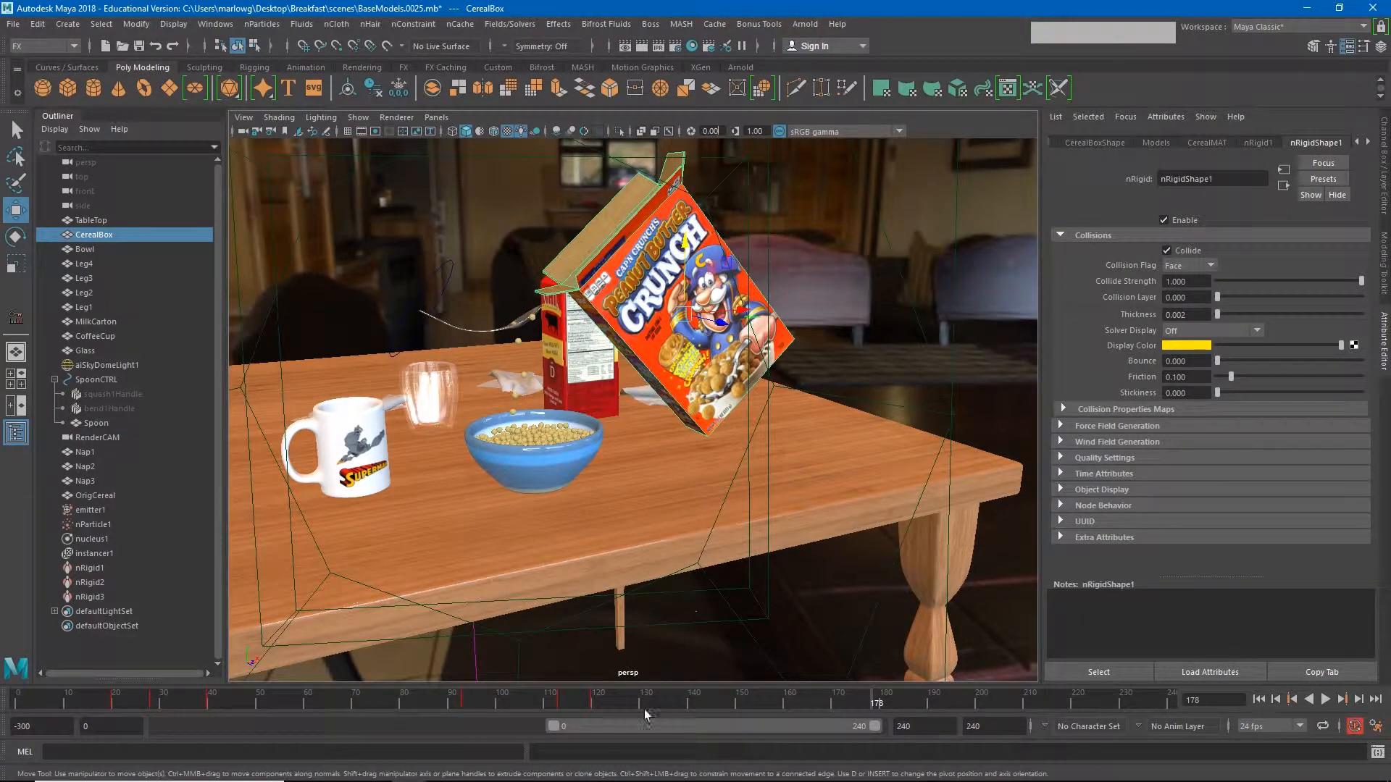
drag(735, 312, 823, 324)
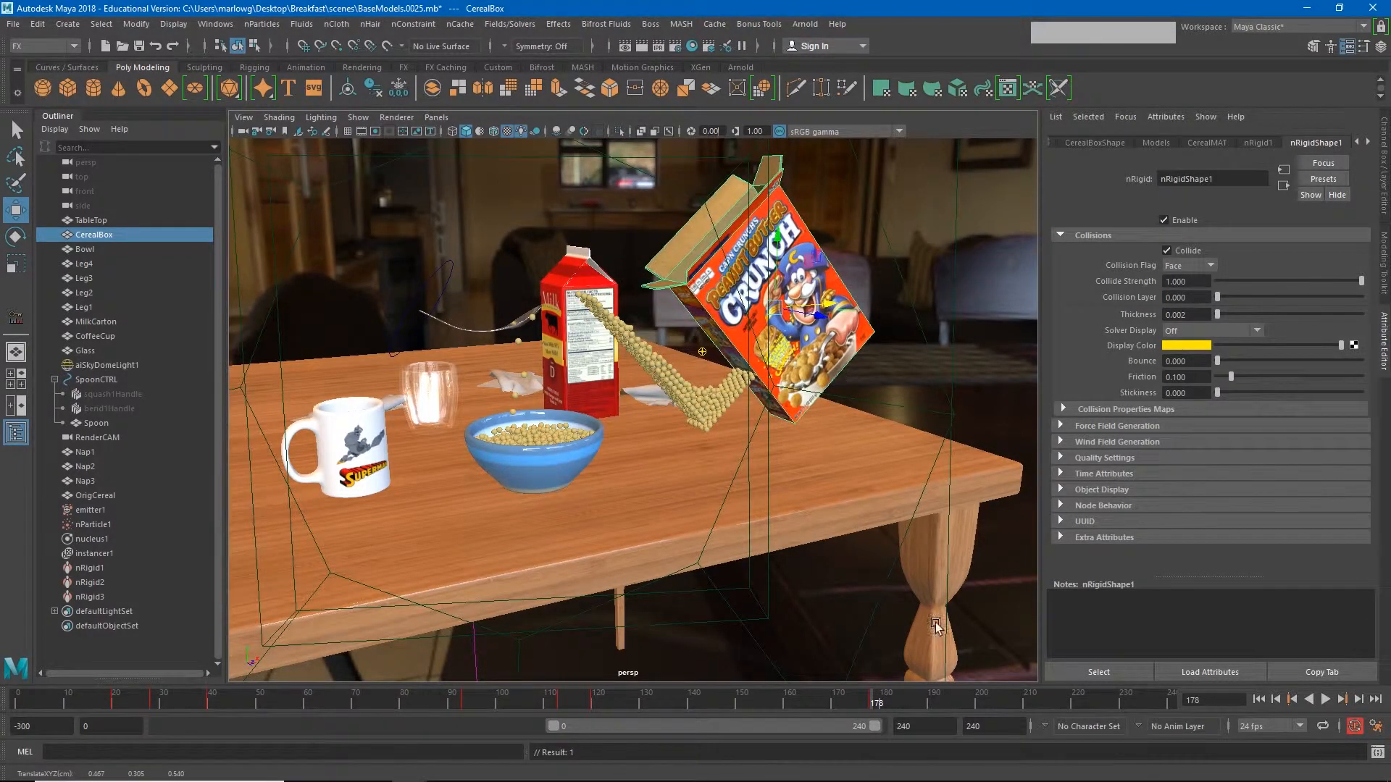
drag(840, 697, 714, 675)
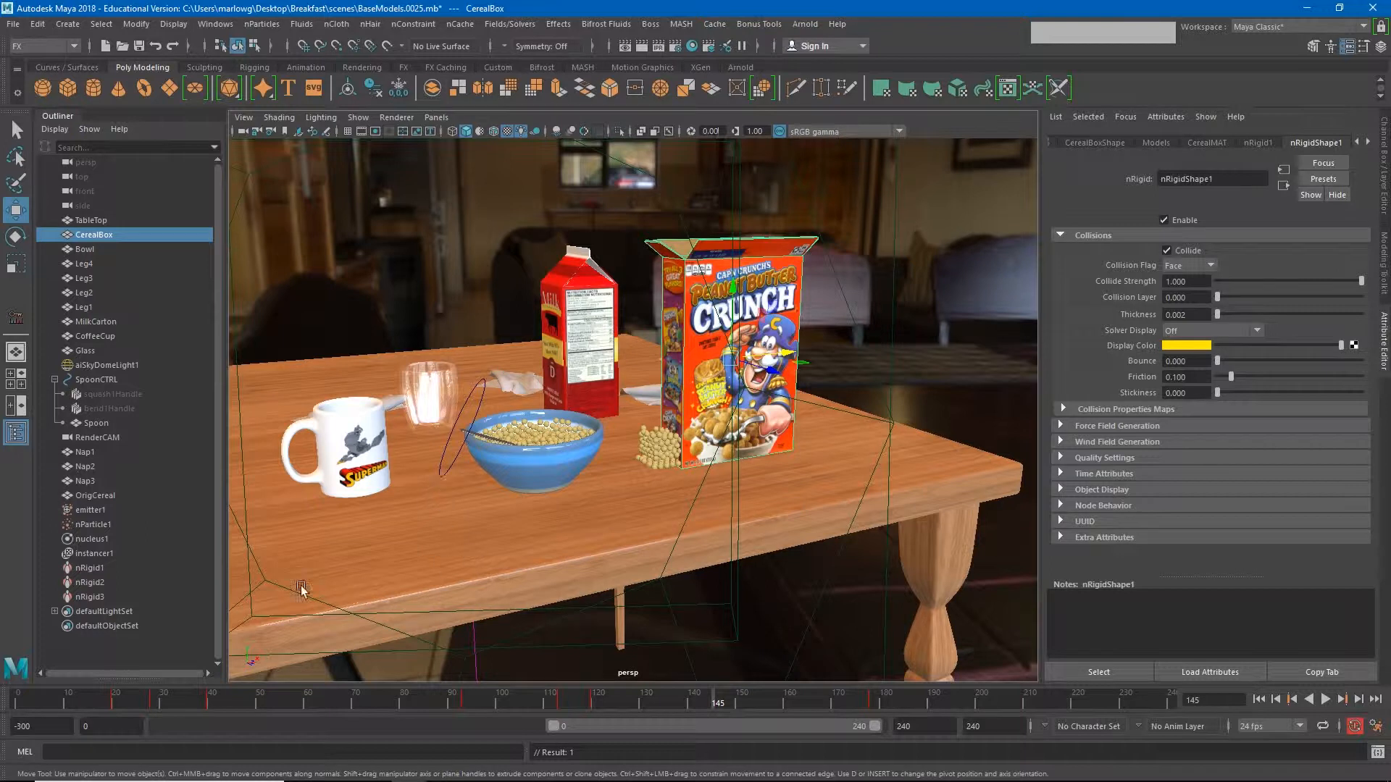
- Select nParticle1 and start creating a new nObject cache for it
click(99, 525)
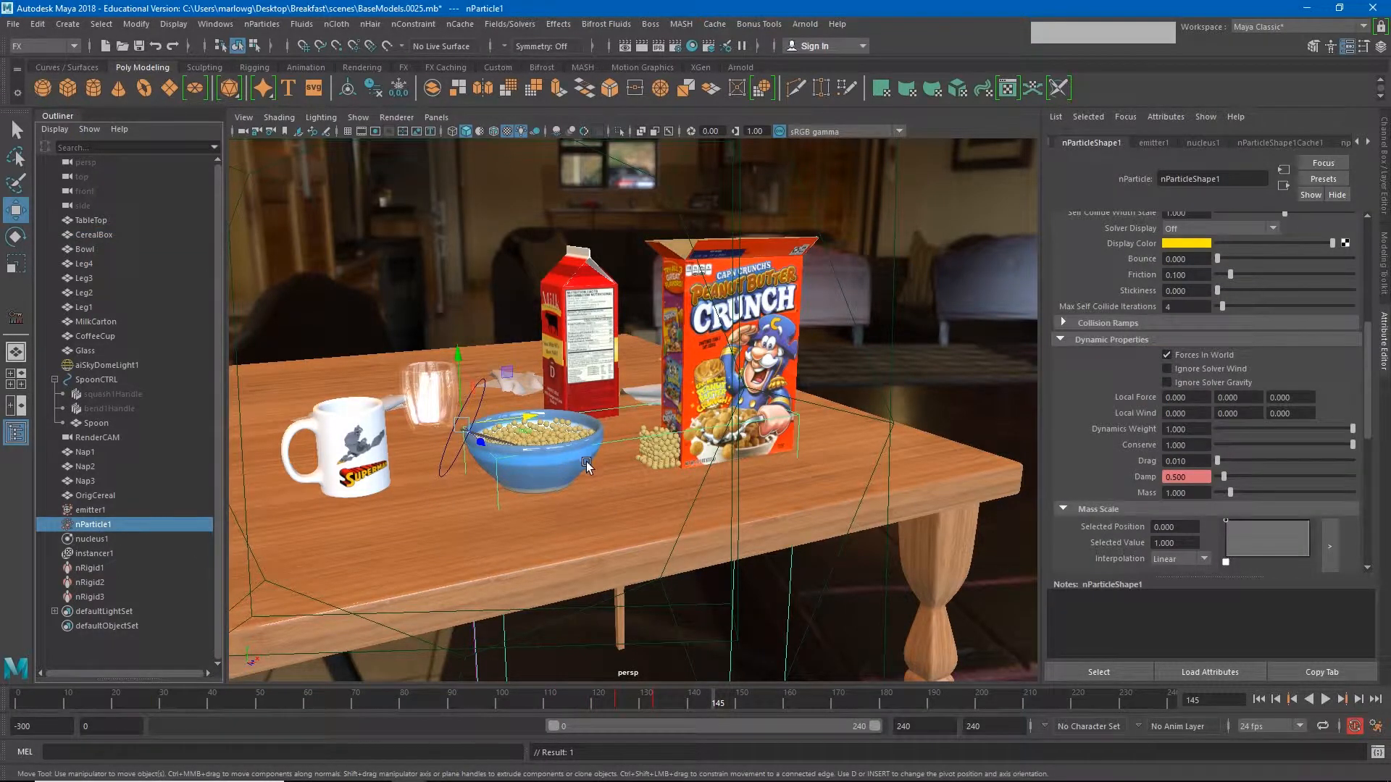
click(459, 24)
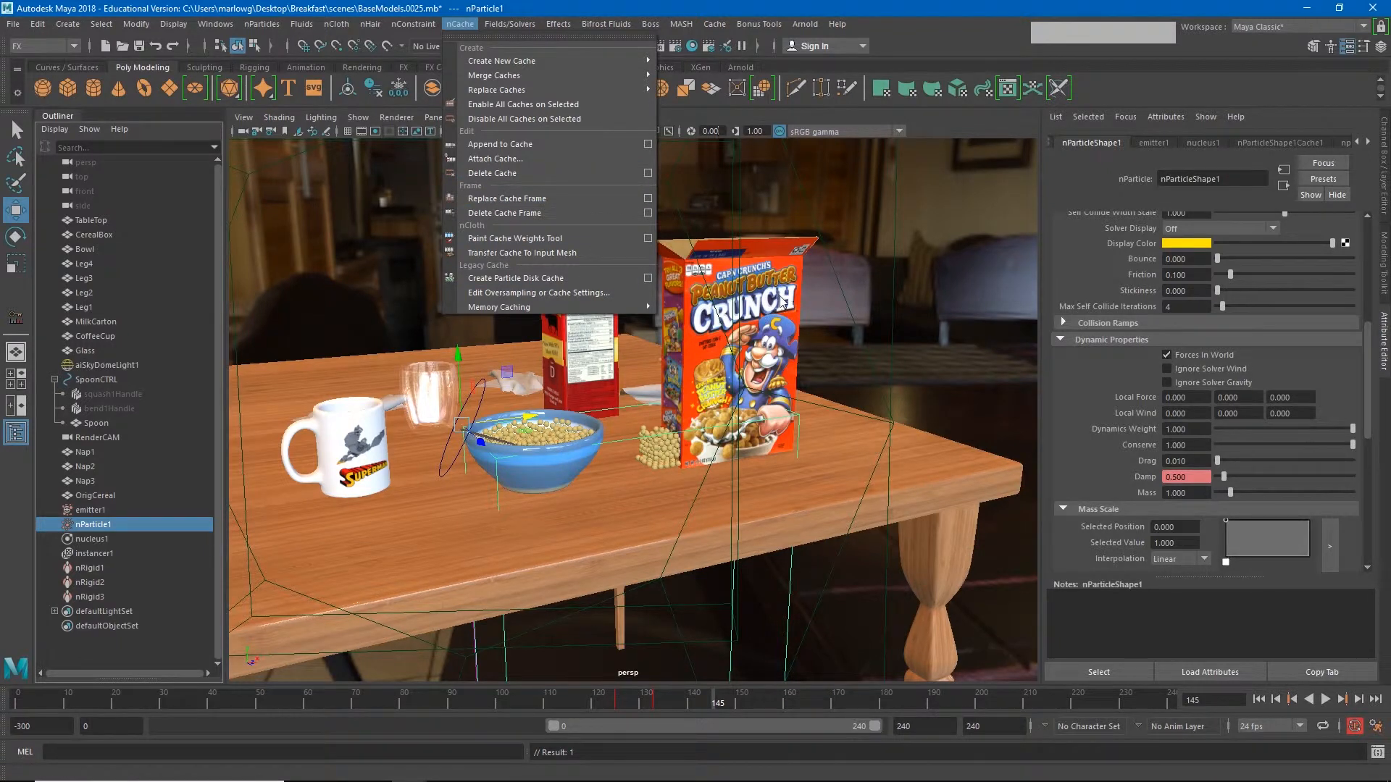
mouse_move(638, 61)
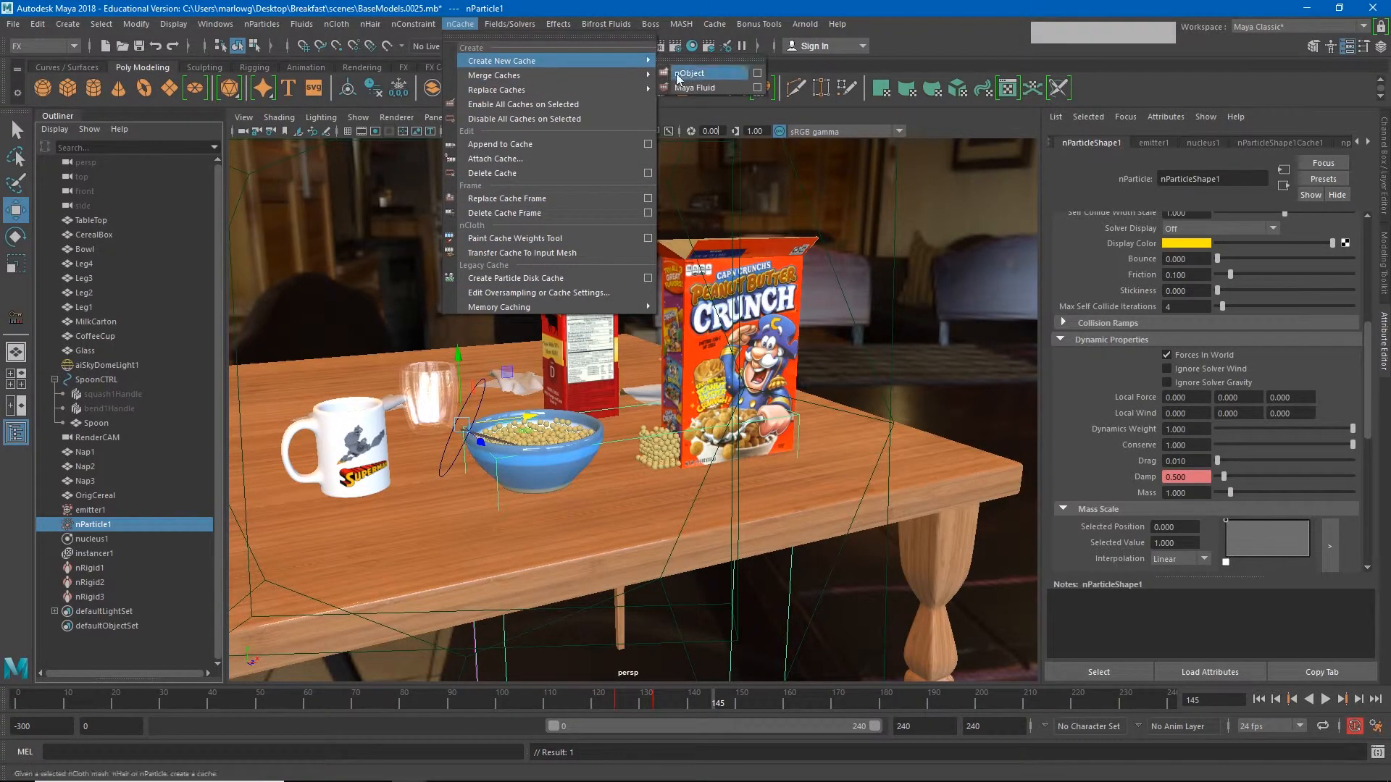